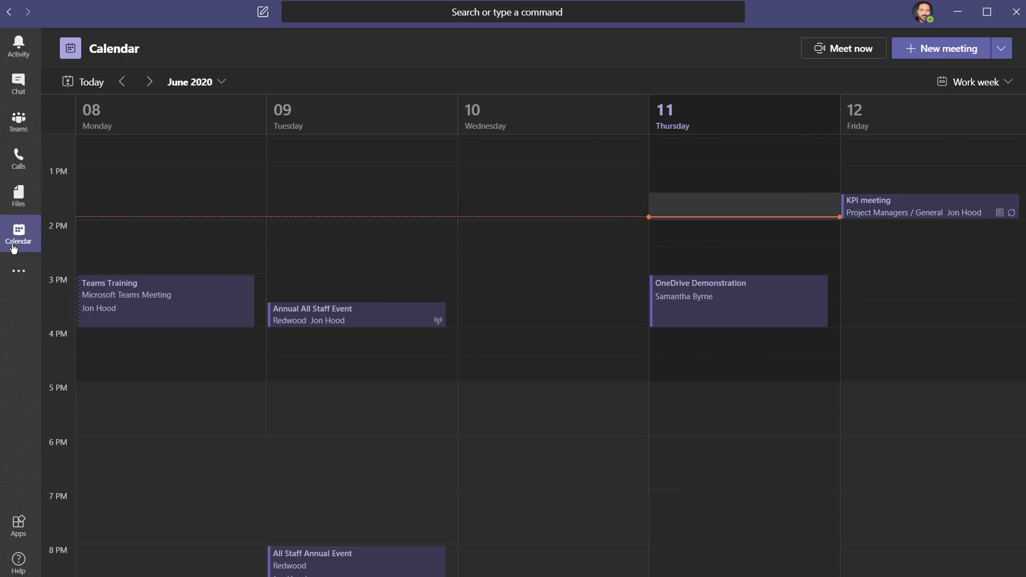
# Open the OneDrive Demonstration event on Thursday, June 11 and join it through its attendee link.
pyautogui.doubleClick(682, 287)
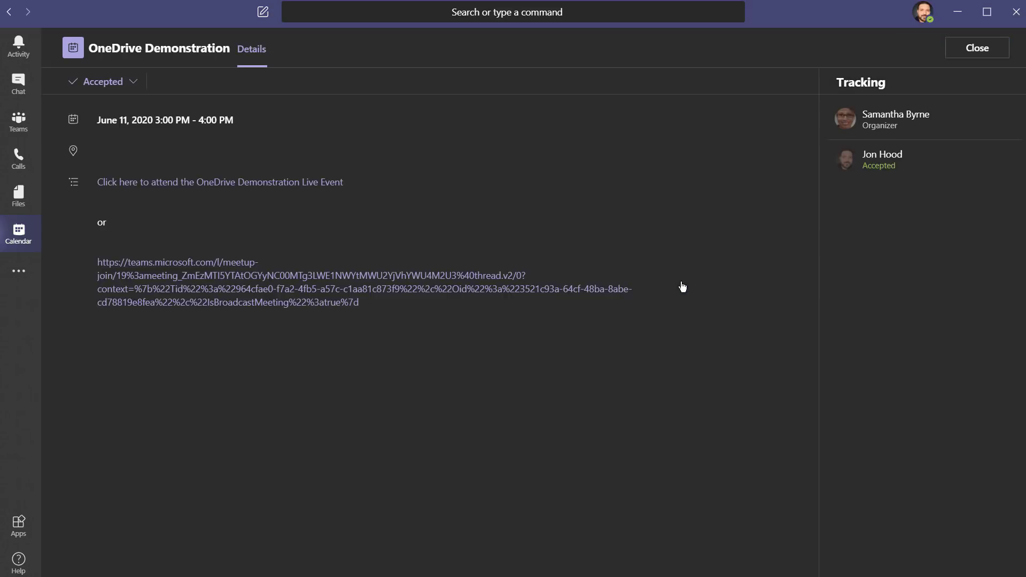
pyautogui.click(300, 184)
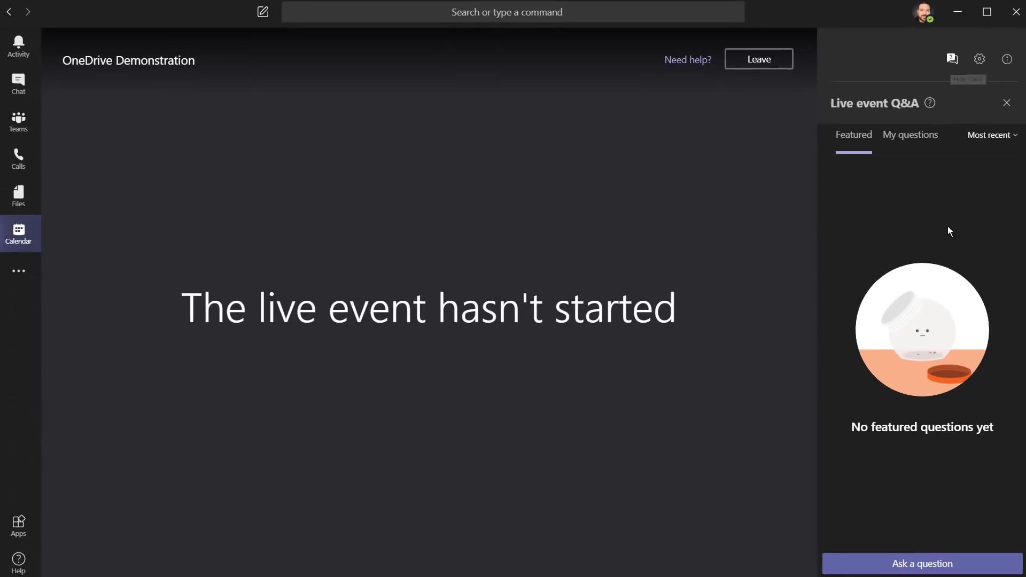
# Submit the question "Is a recording of this event available?" to the moderator in the live event Q&A under the attendee's first name.
pyautogui.click(939, 562)
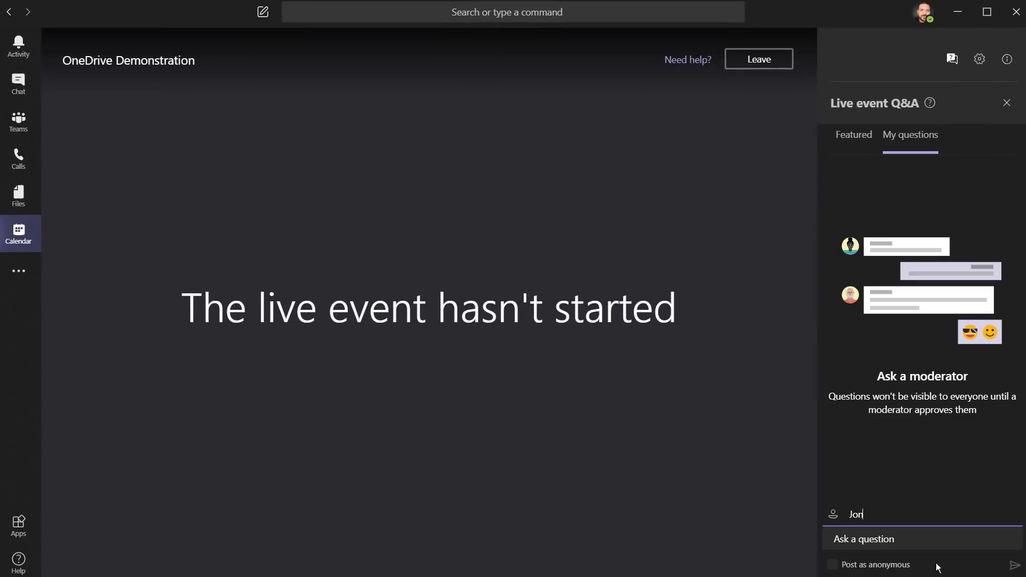
pyautogui.press('Tab')
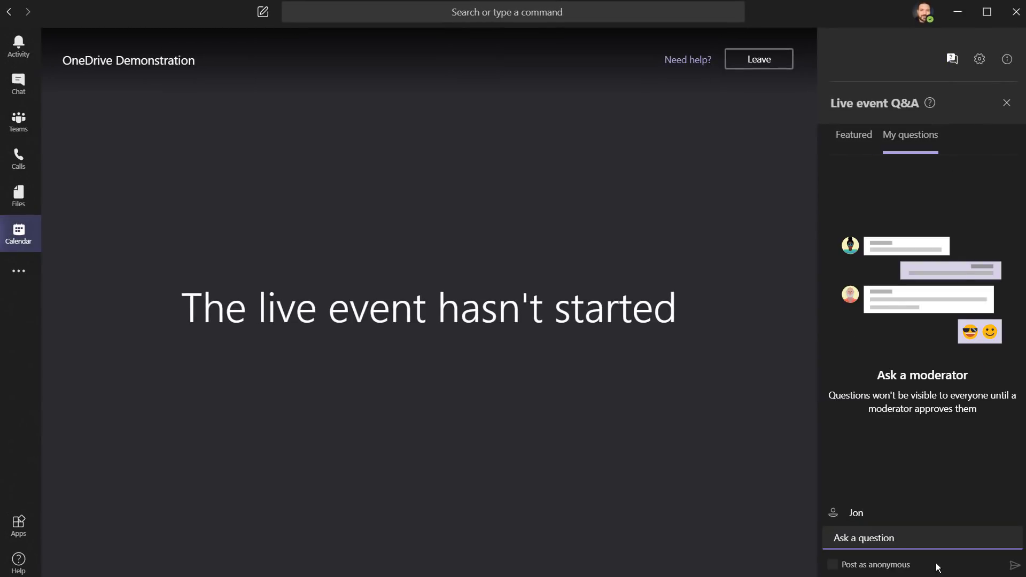
pyautogui.write('Is a recording of this event available?')
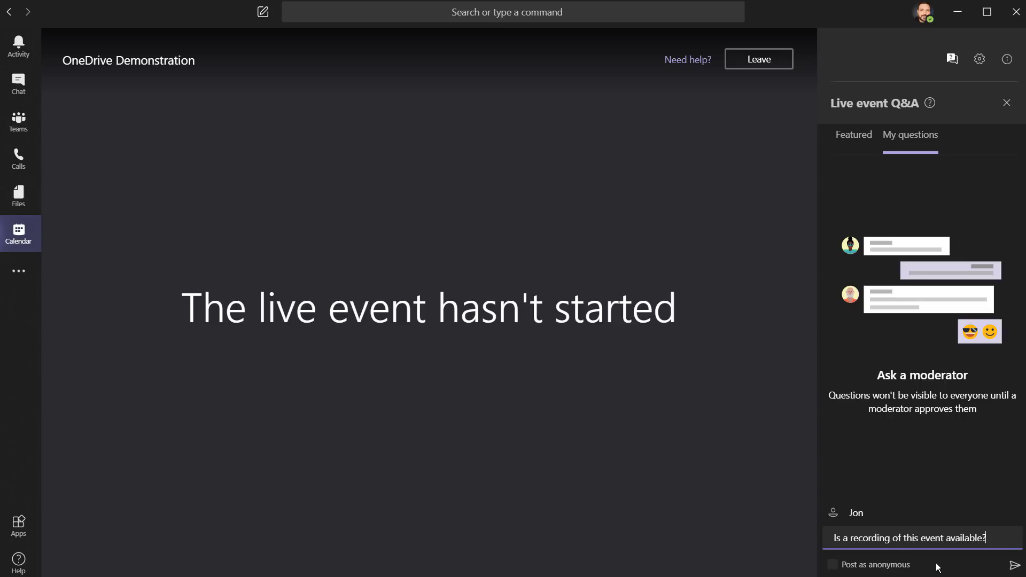
pyautogui.click(1014, 565)
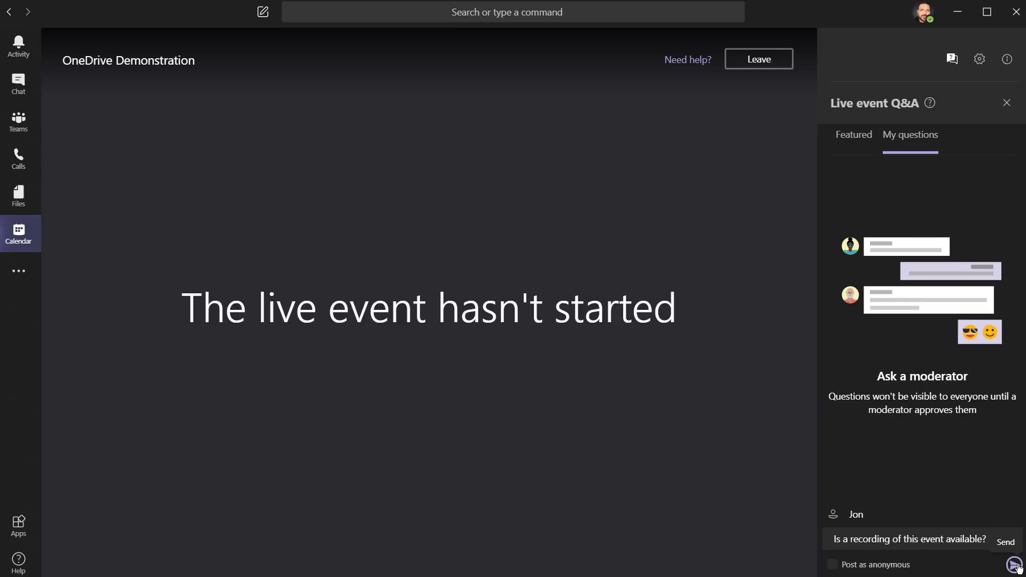
pyautogui.click(1015, 566)
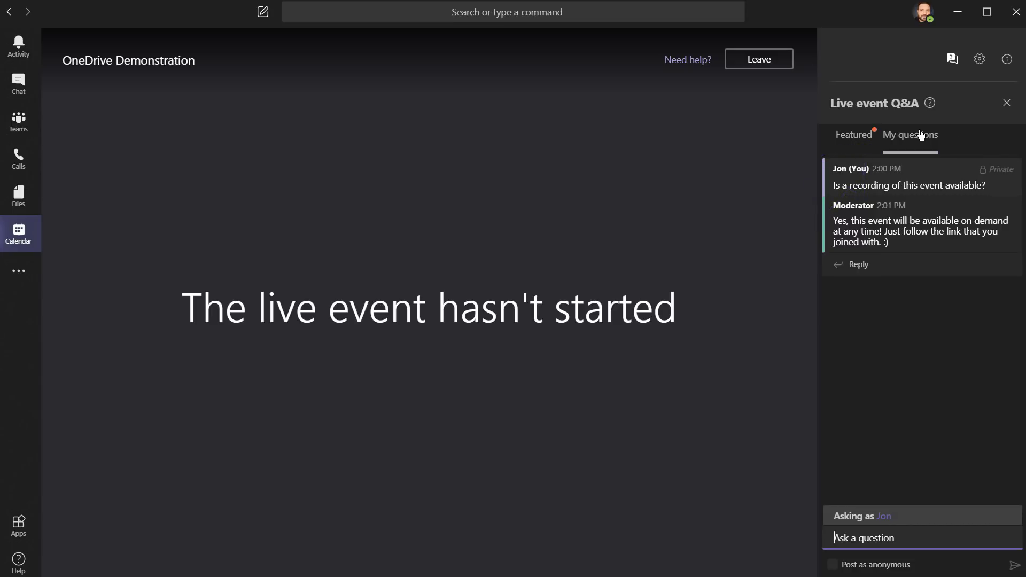
# Show the featured Q&A posts and like the moderator's announcement "The event will begin shortly!".
pyautogui.click(854, 136)
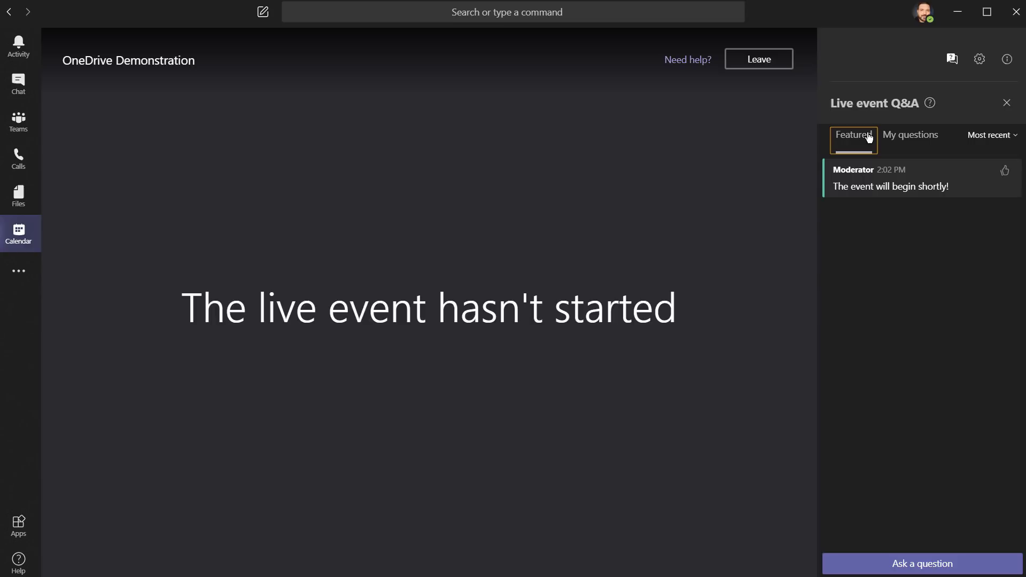
pyautogui.click(1001, 171)
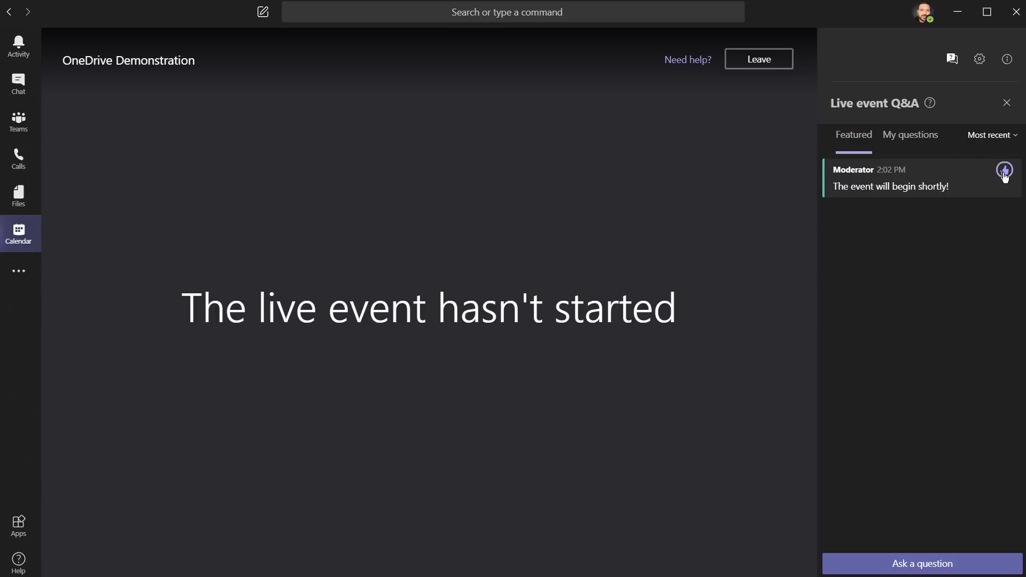
# Show the event's device settings, set the master volume to 99 in the Windows Sound settings, and close them.
pyautogui.click(982, 60)
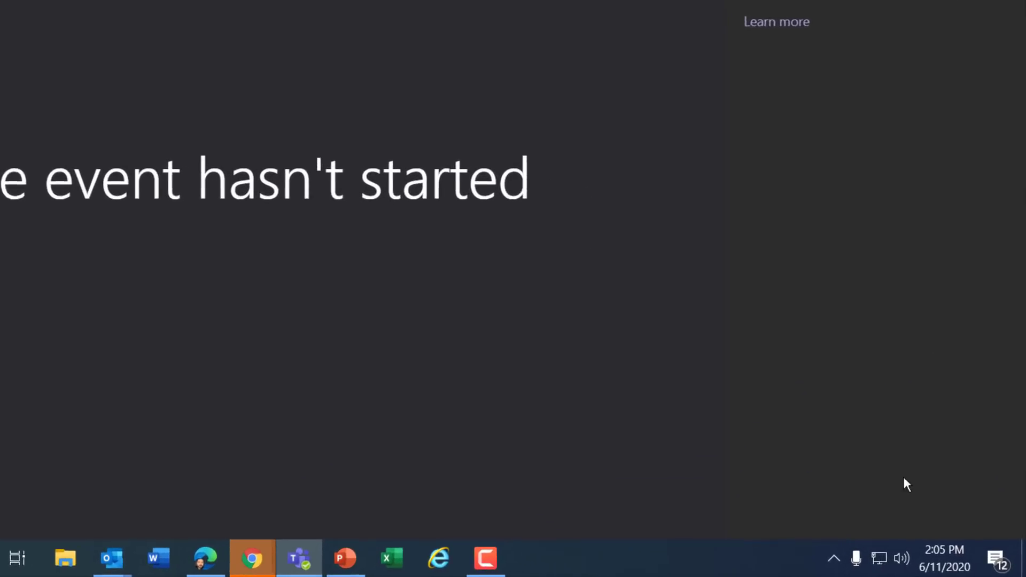
pyautogui.rightClick(887, 561)
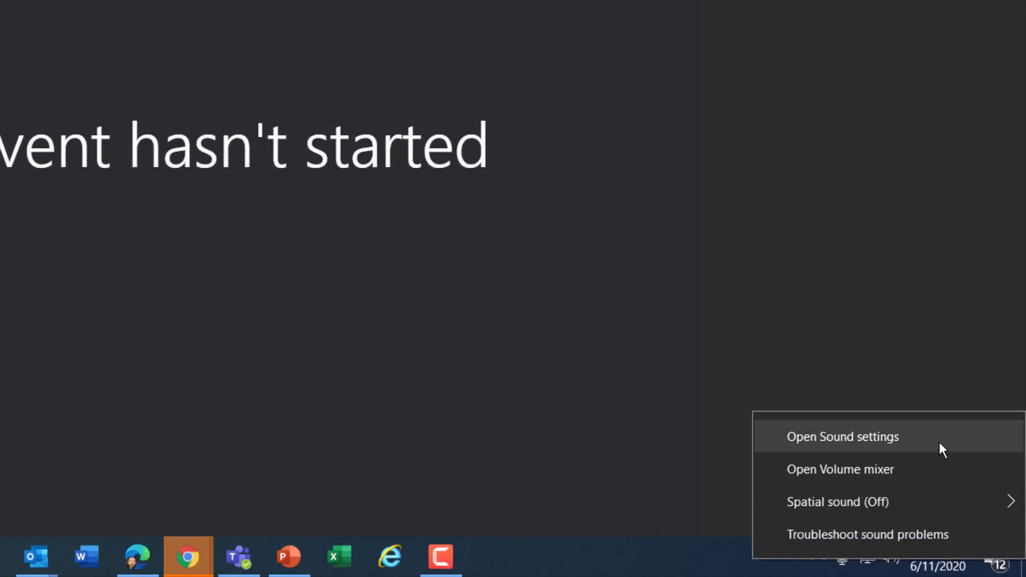
pyautogui.click(941, 443)
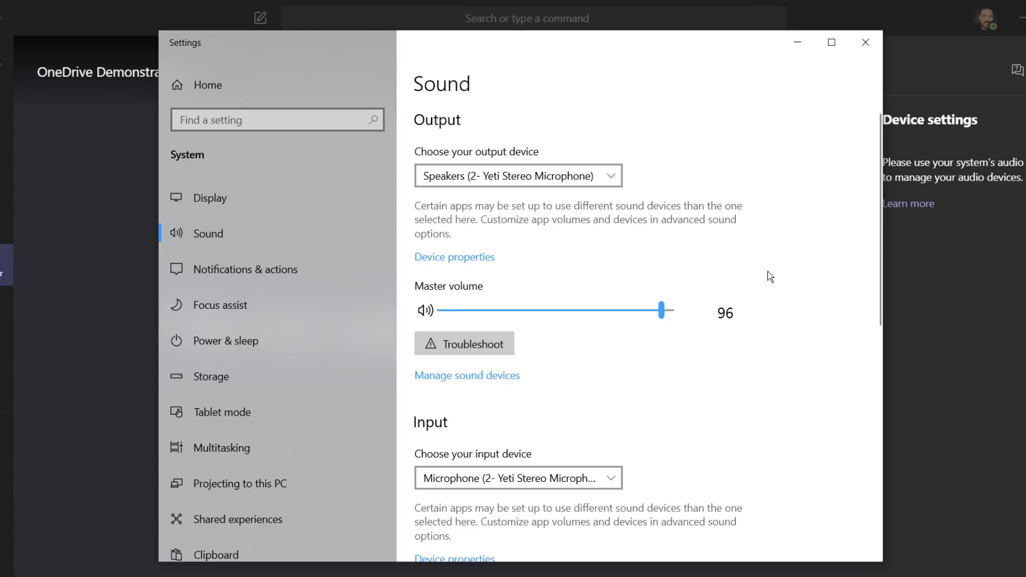
pyautogui.moveTo(661, 310); pyautogui.dragTo(648, 311)
pyautogui.click(672, 316)
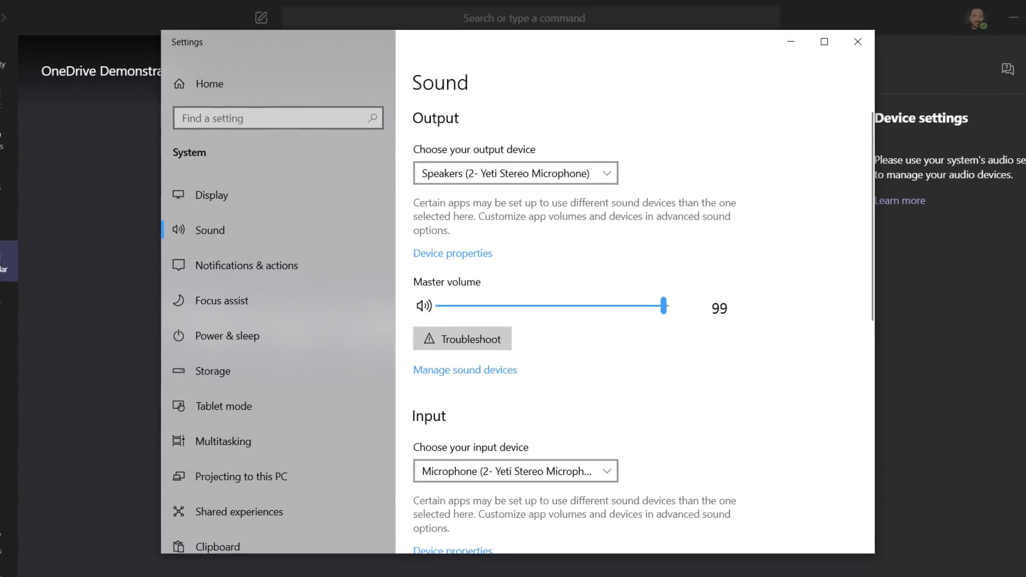
pyautogui.click(810, 37)
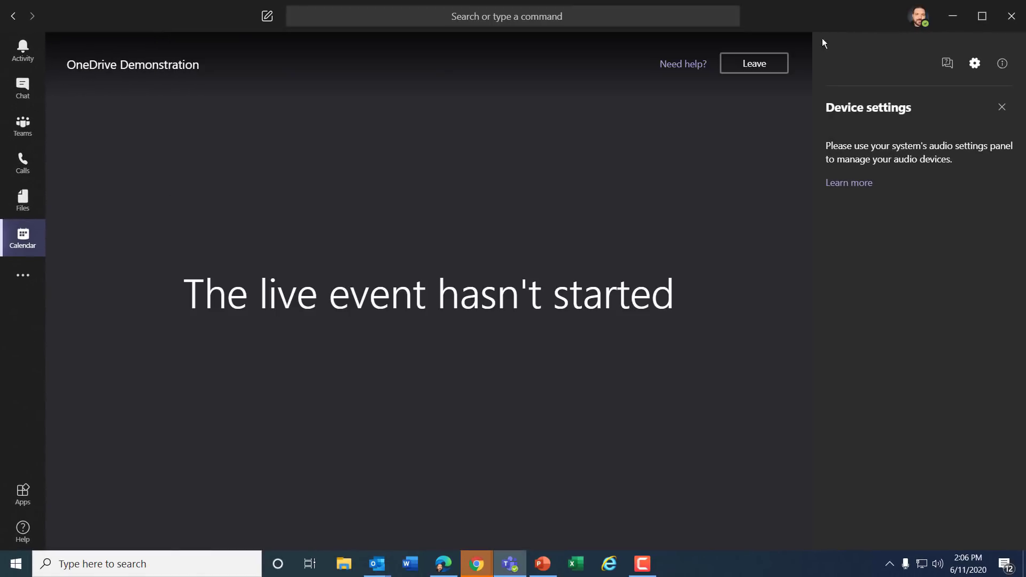
# View the event information, then switch to the browser and join the live event anonymously on the web.
pyautogui.click(1001, 64)
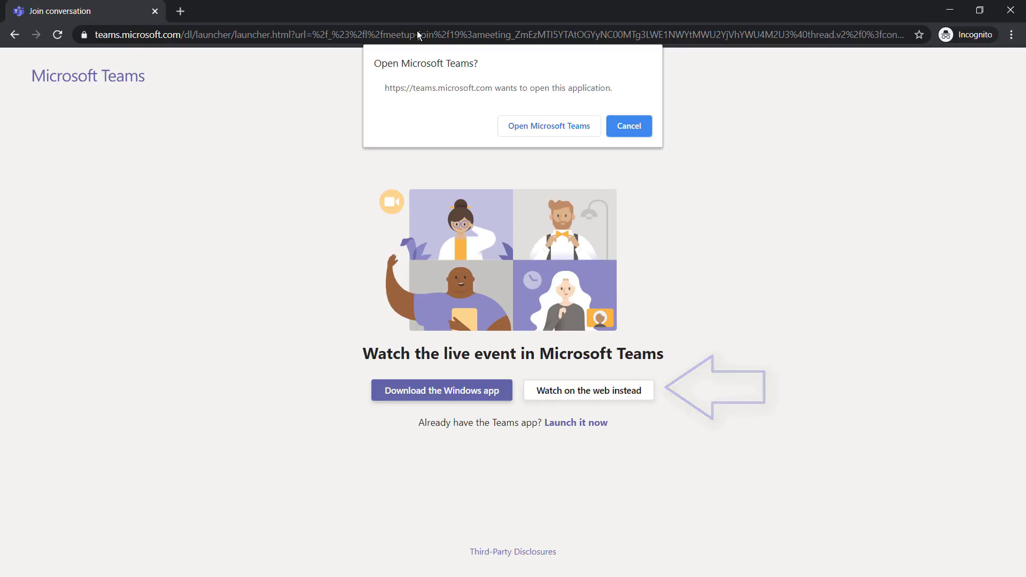
pyautogui.click(615, 392)
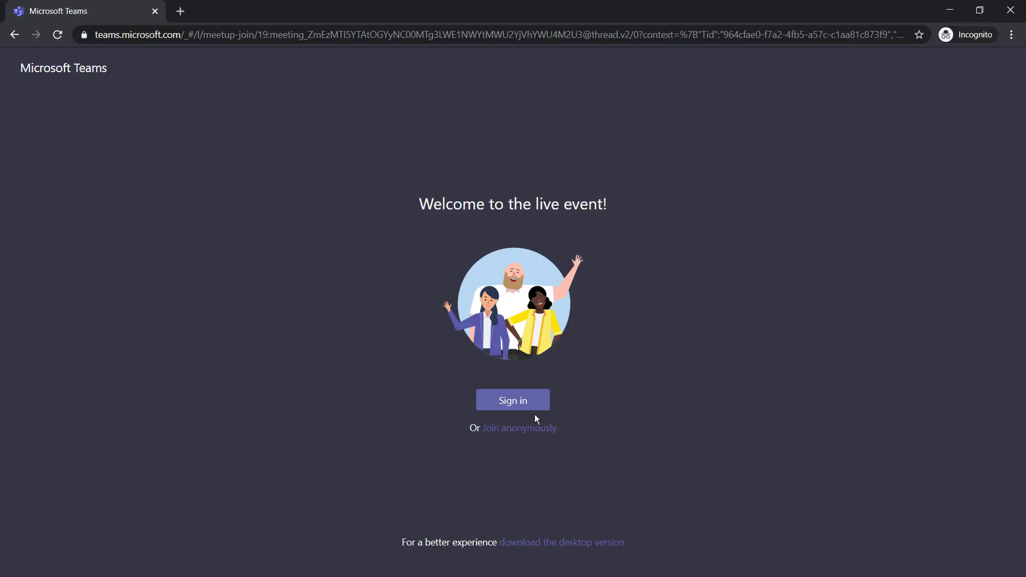
pyautogui.click(511, 429)
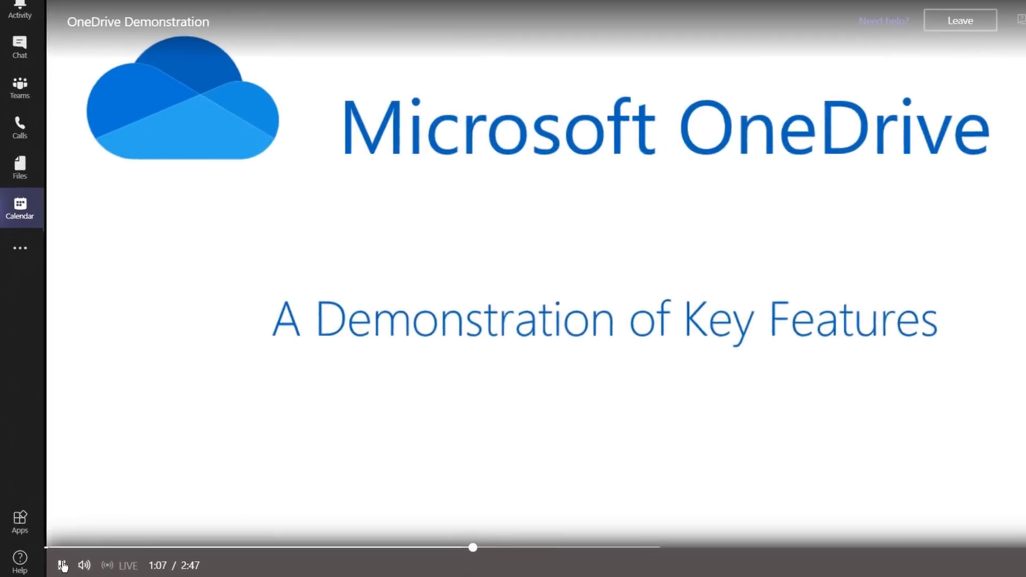
# Pause and resume the OneDrive Demonstration video in Teams, and rewind it to an earlier point.
pyautogui.click(62, 567)
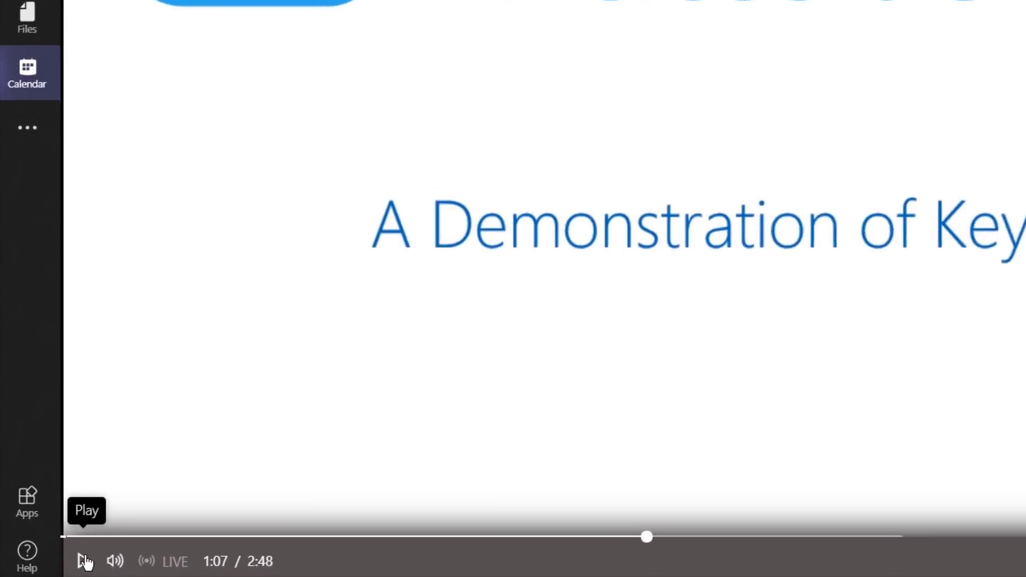
pyautogui.moveTo(85, 566)
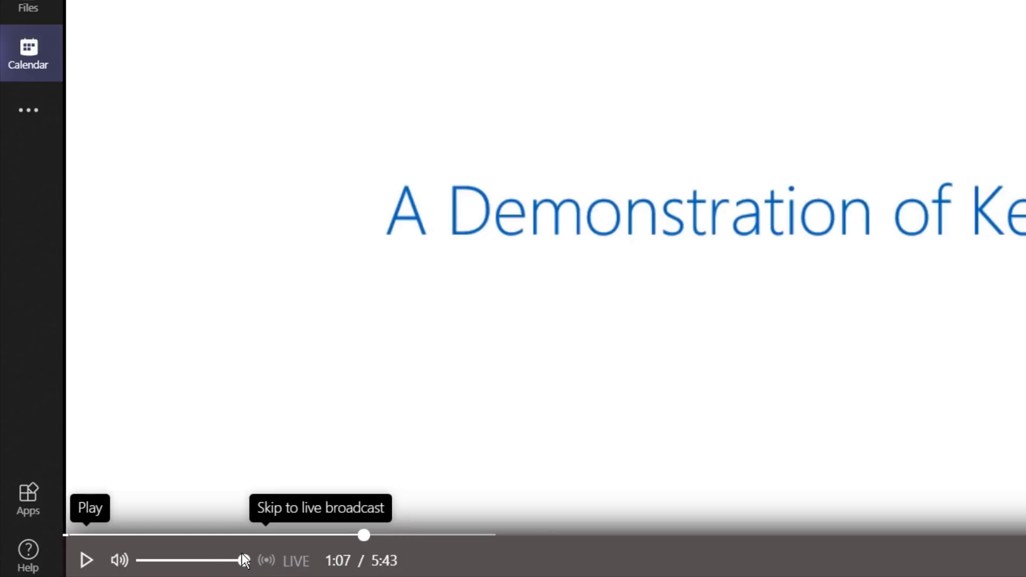
pyautogui.click(86, 562)
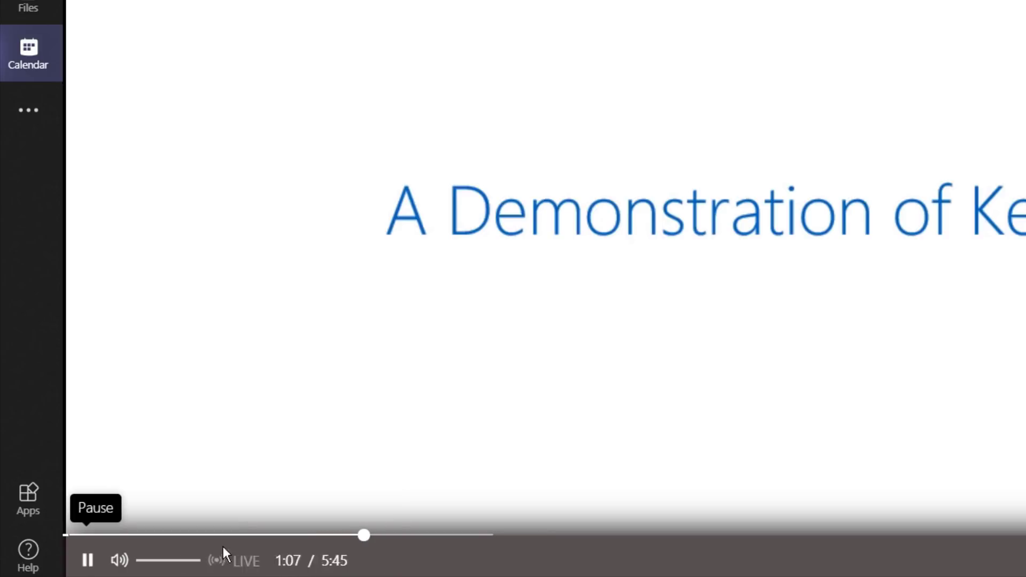
pyautogui.click(269, 535)
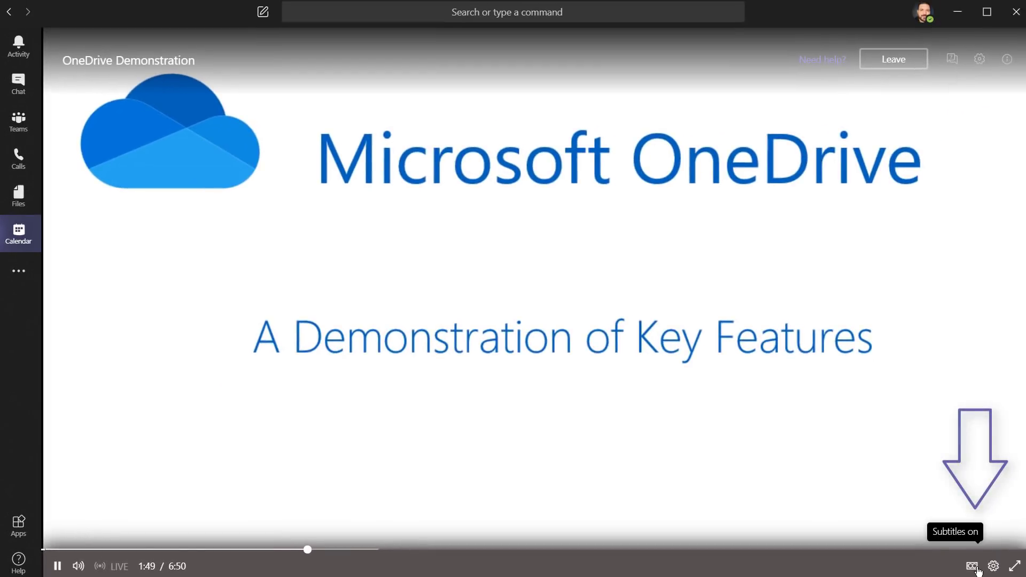
# Turn on subtitles for the event video and look through the player's caption settings and quality options.
pyautogui.click(976, 568)
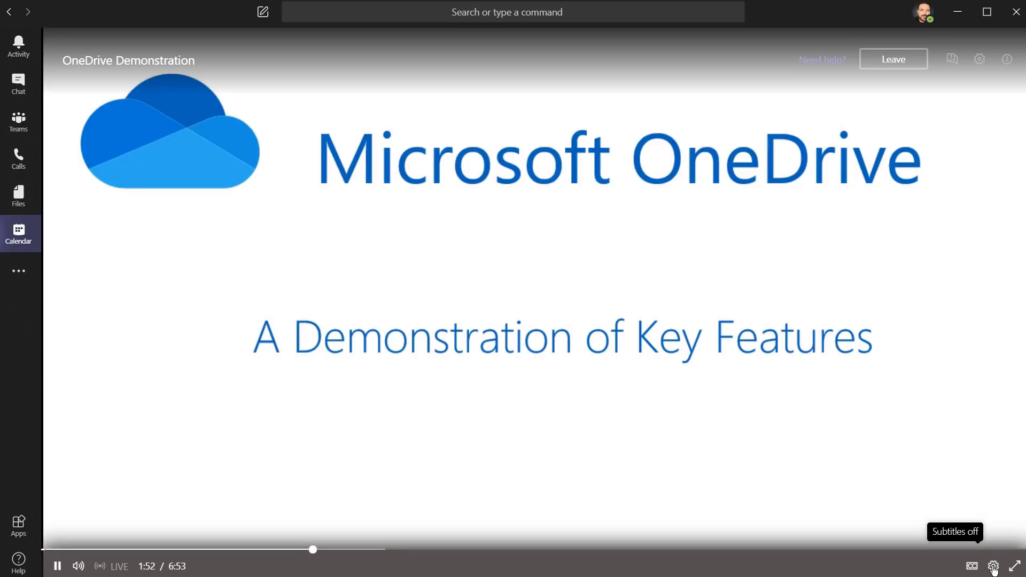
pyautogui.click(993, 567)
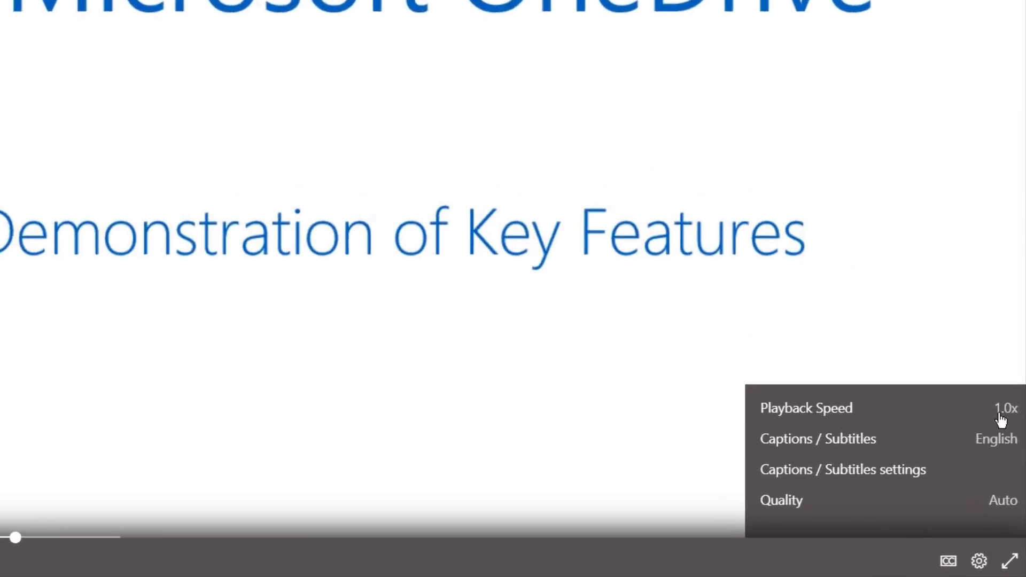
pyautogui.click(1010, 460)
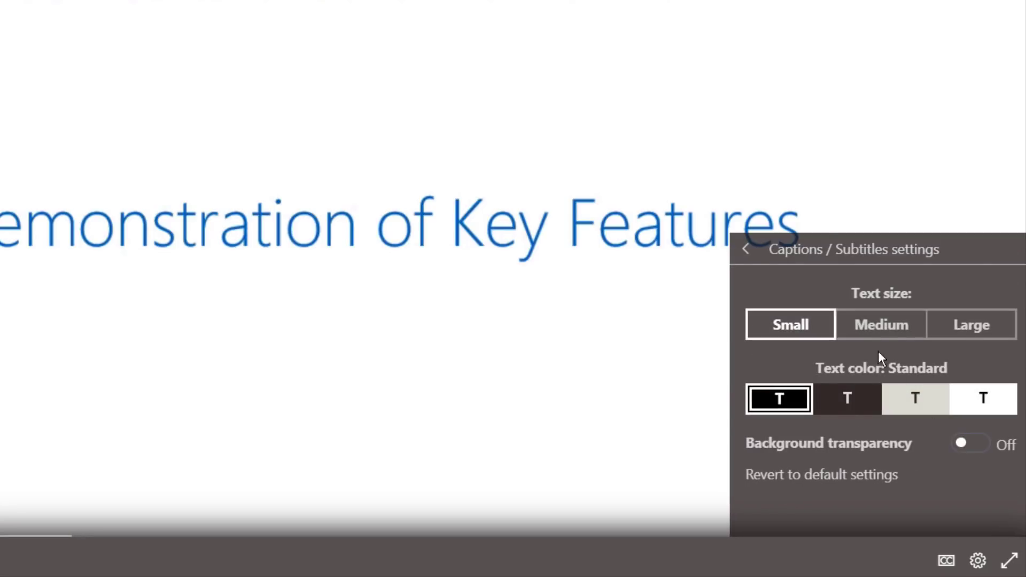
pyautogui.click(747, 251)
pyautogui.click(1010, 502)
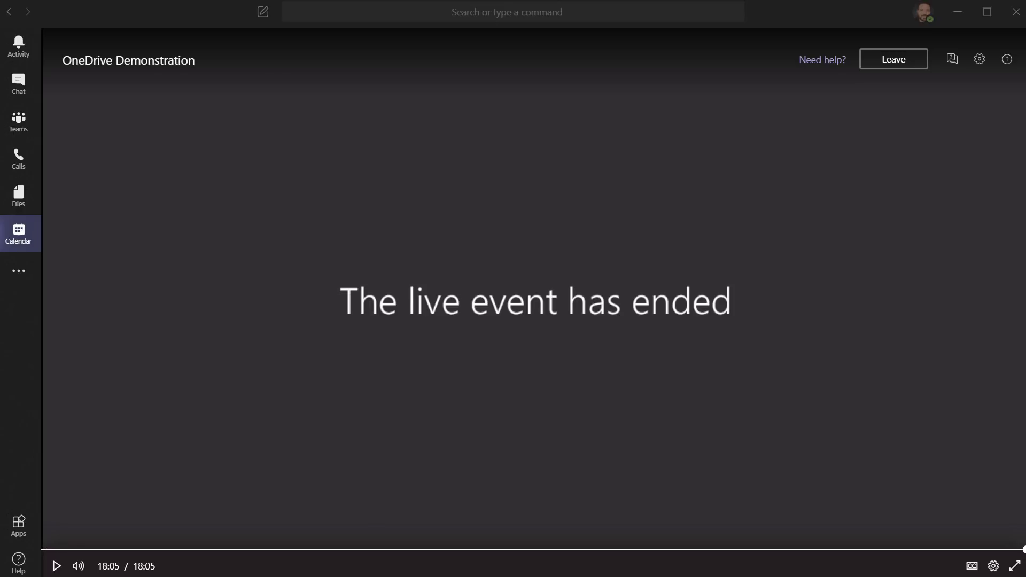
# Leave the ended live event, rate it five stars, and reopen the event through the link in its details.
pyautogui.click(919, 64)
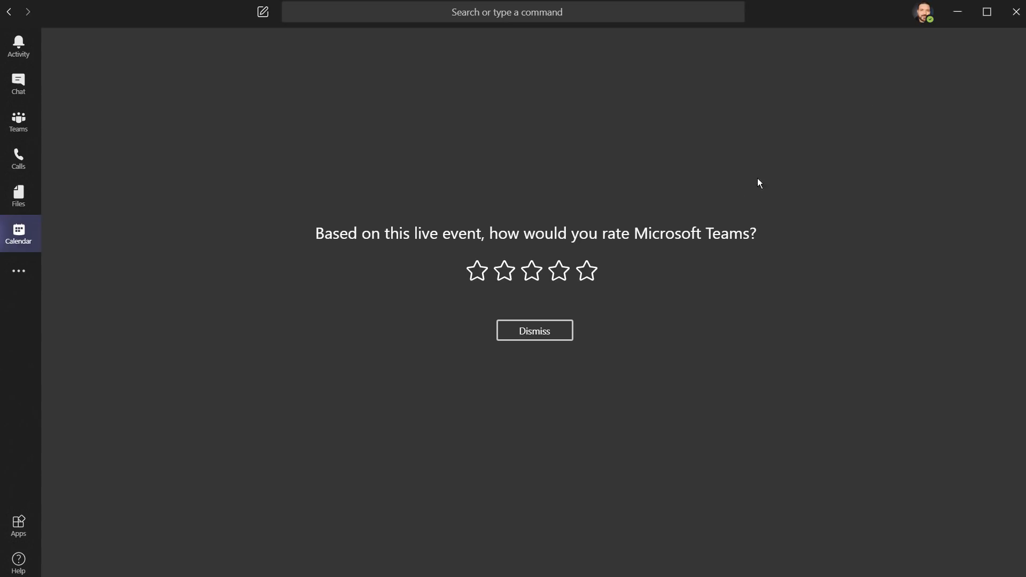
pyautogui.click(586, 269)
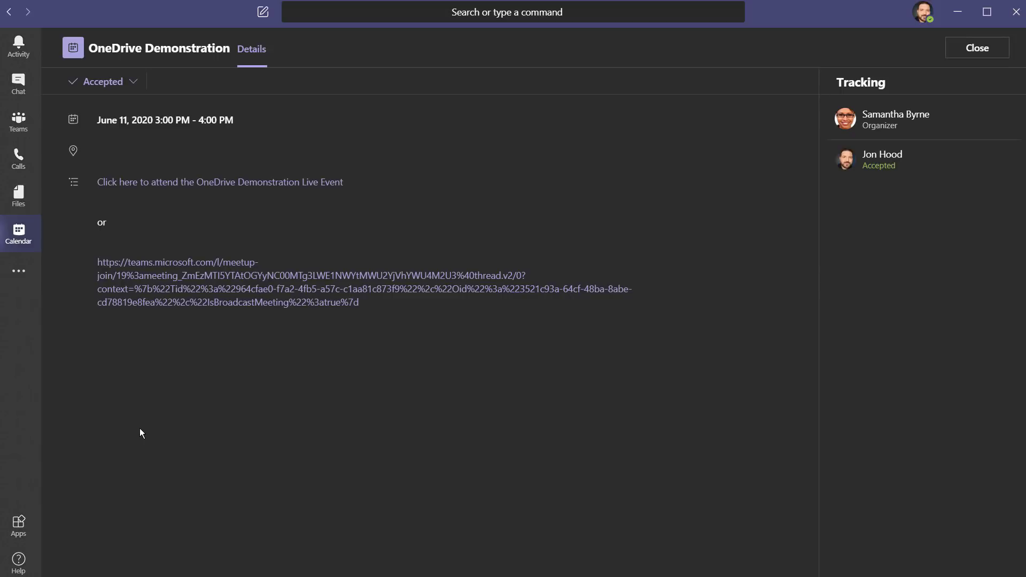
pyautogui.click(206, 297)
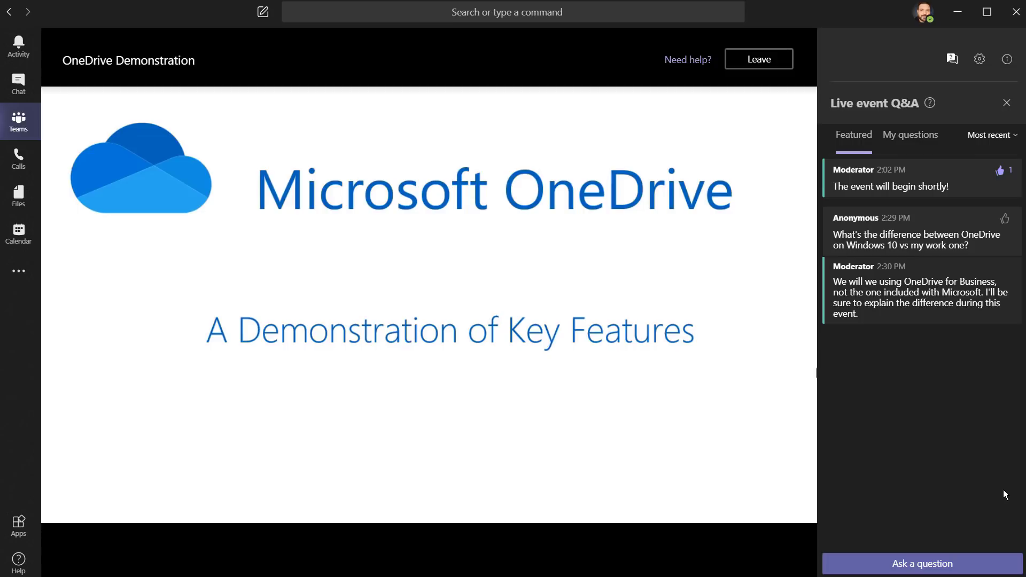
# Submit the question "Can I share this link with others?" in the event Q&A and show the featured questions.
pyautogui.click(997, 562)
pyautogui.write('C')
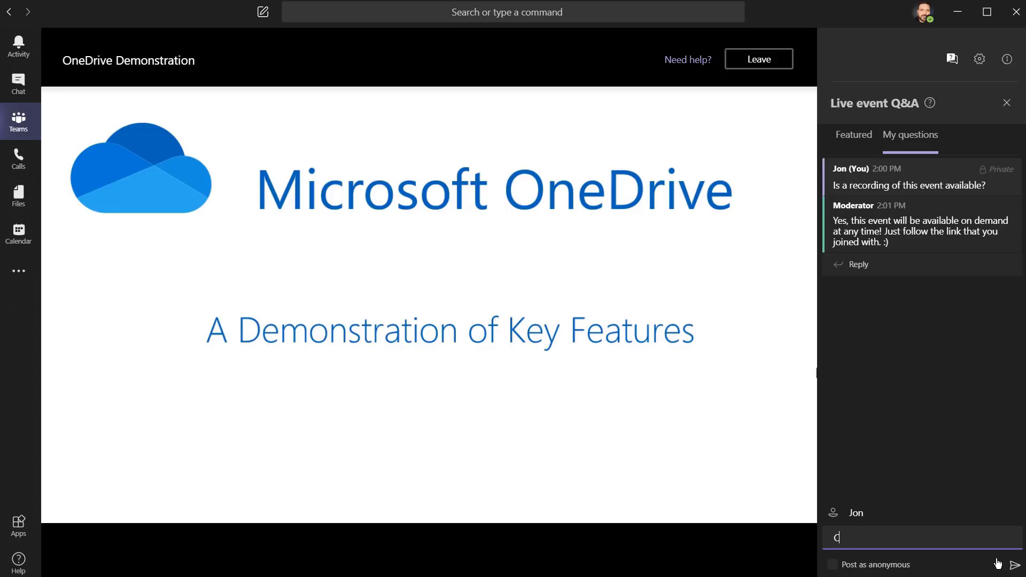
pyautogui.write('an I')
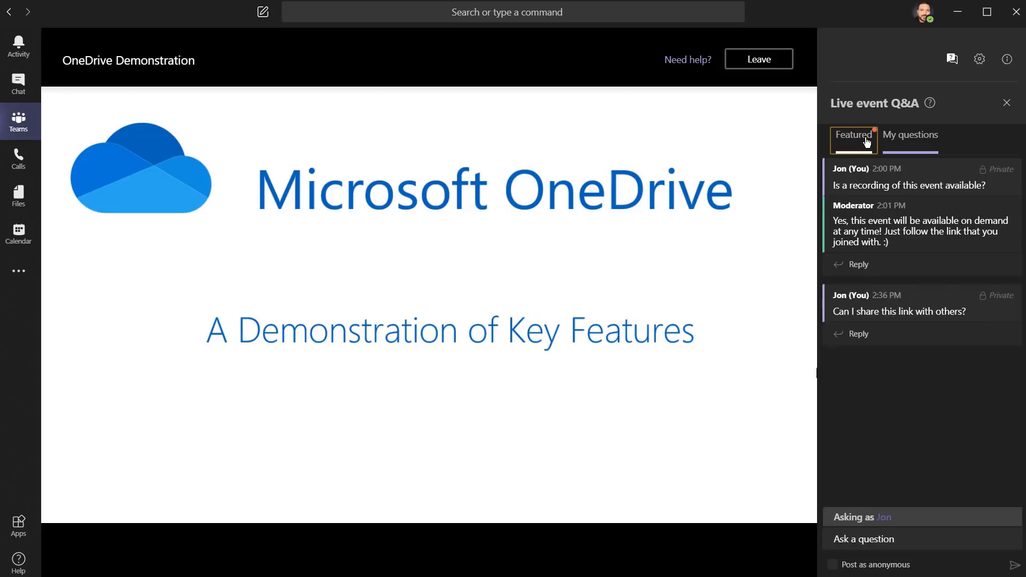
pyautogui.click(866, 139)
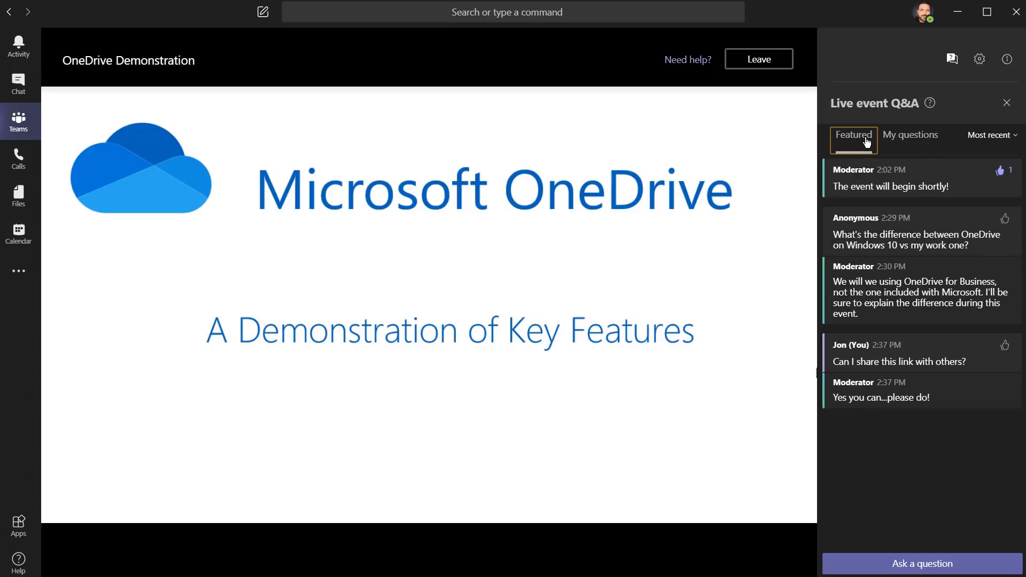